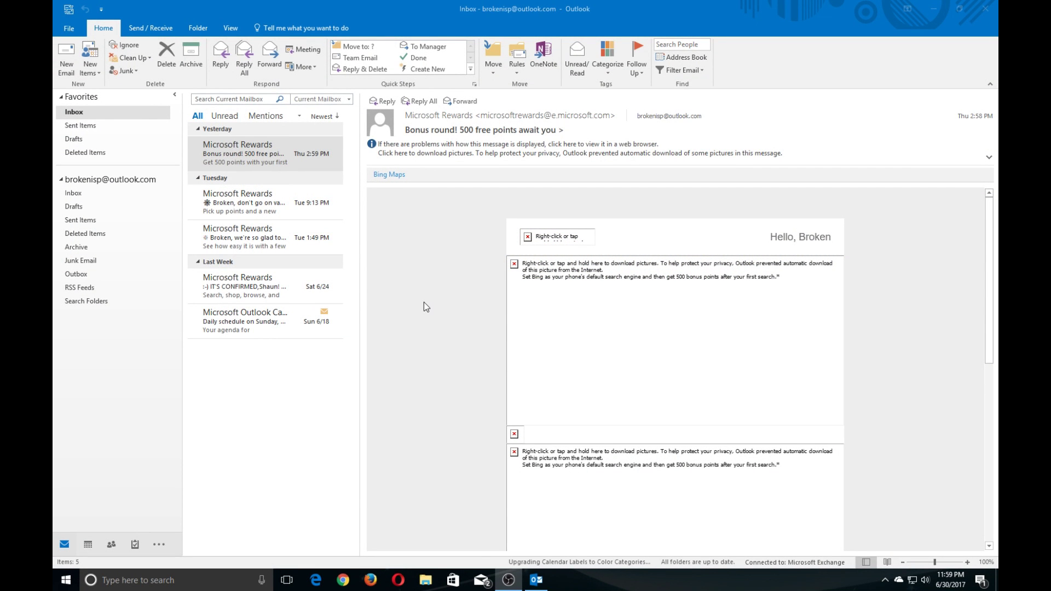
Start a new account with display name Broken ISP, the account's e-mail address and password, and submit it.
{"action": "left_click", "coordinate": [69, 30]}
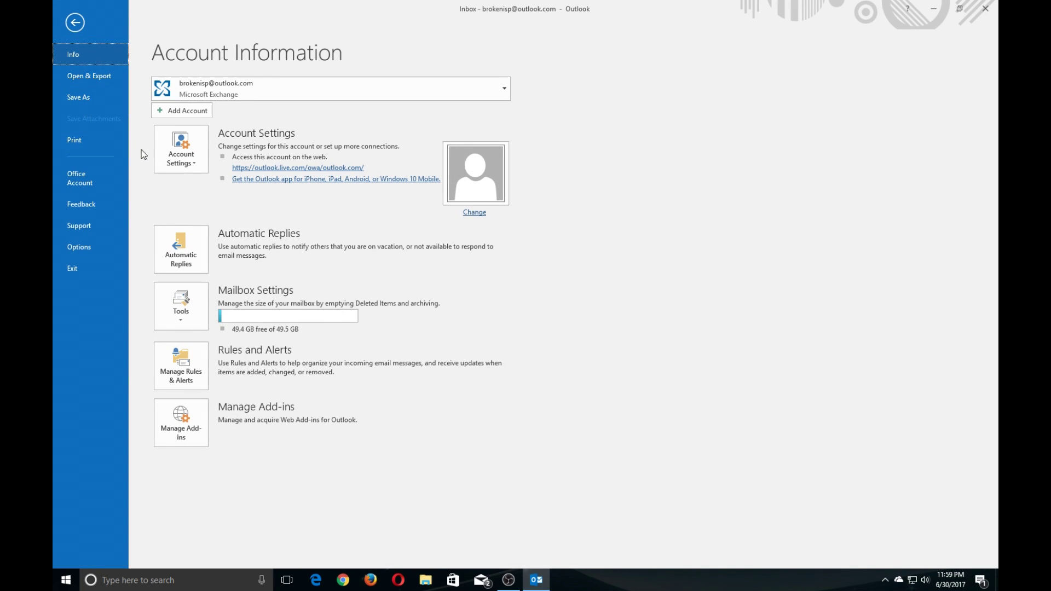
{"action": "left_click", "coordinate": [176, 112]}
{"action": "type", "text": "B"}
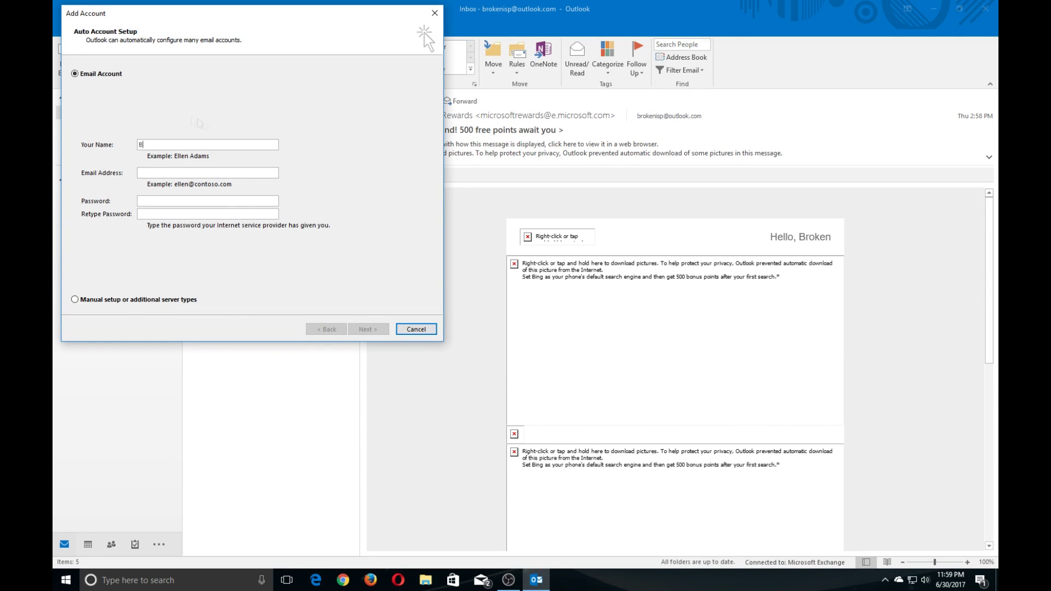
{"action": "type", "text": "roken"}
{"action": "type", "text": " ISP"}
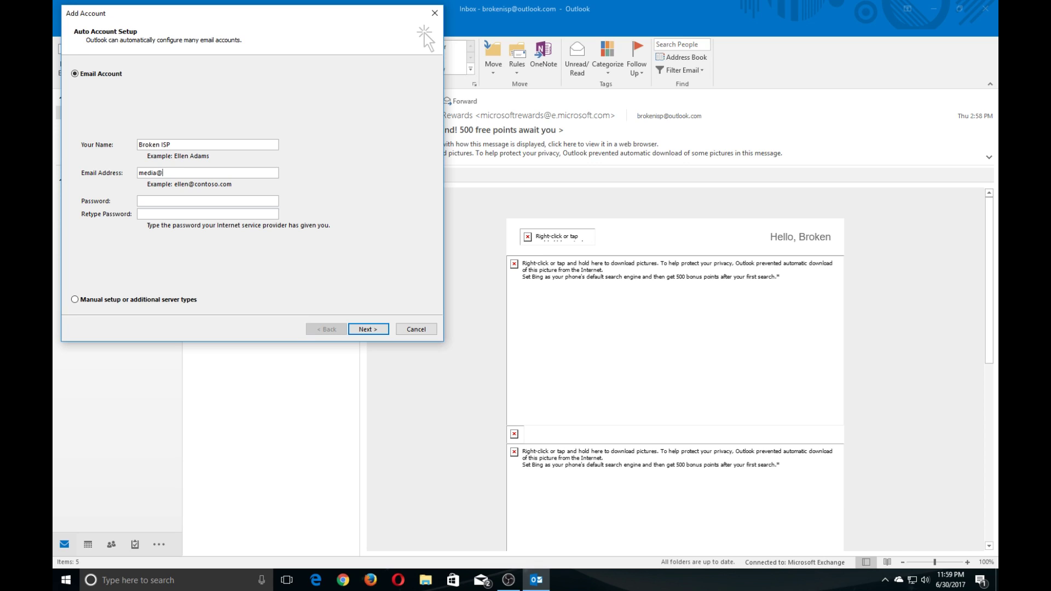
{"action": "key", "text": "Tab"}
{"action": "type", "text": "*"}
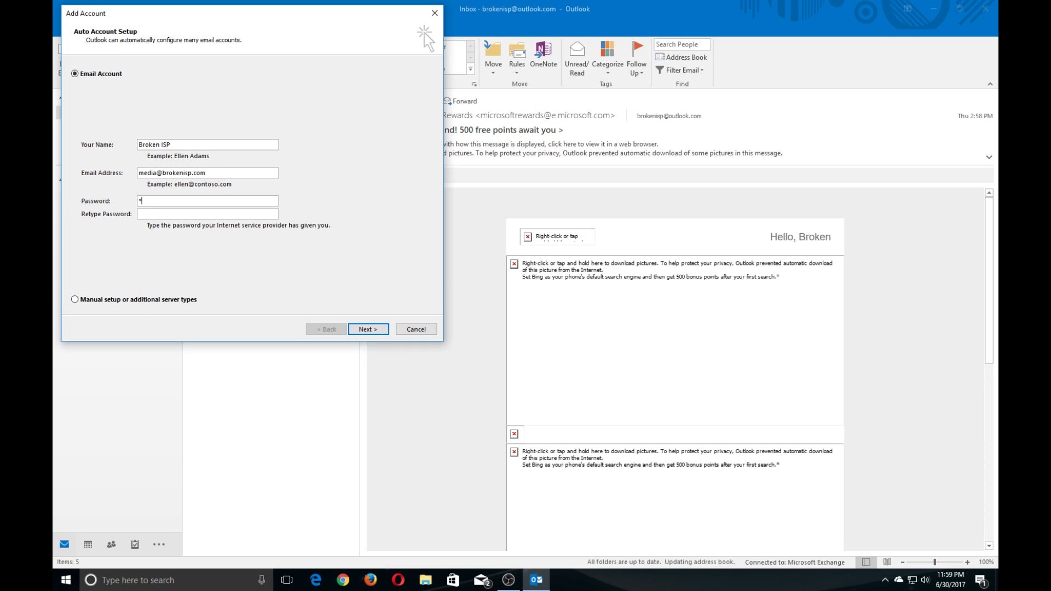
{"action": "type", "text": "*******************"}
{"action": "left_click", "coordinate": [380, 333]}
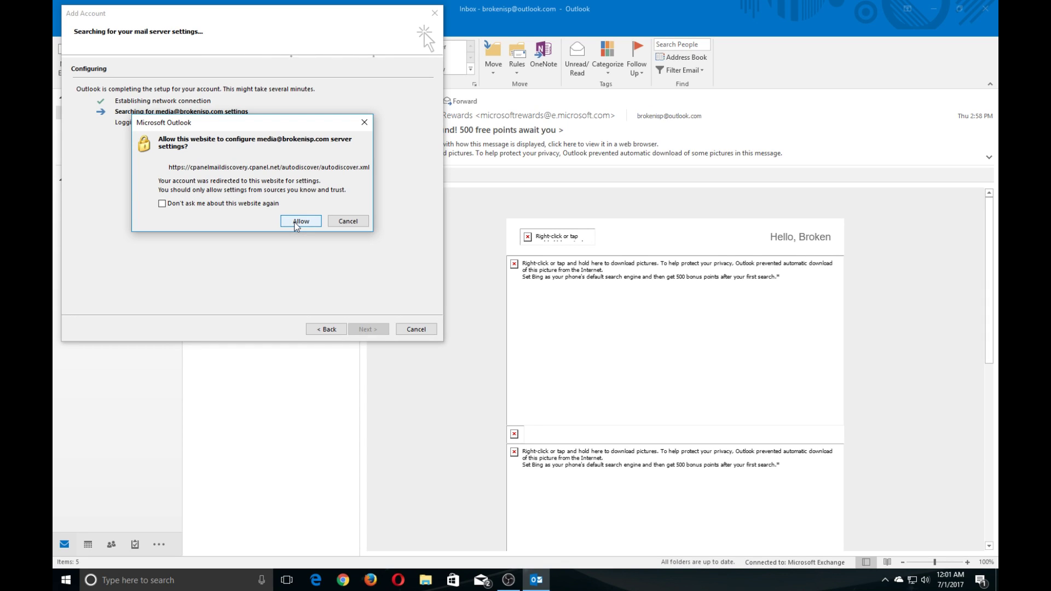
Allow the autodiscover website to configure settings, then retry setup over an unencrypted connection.
{"action": "left_click", "coordinate": [301, 221]}
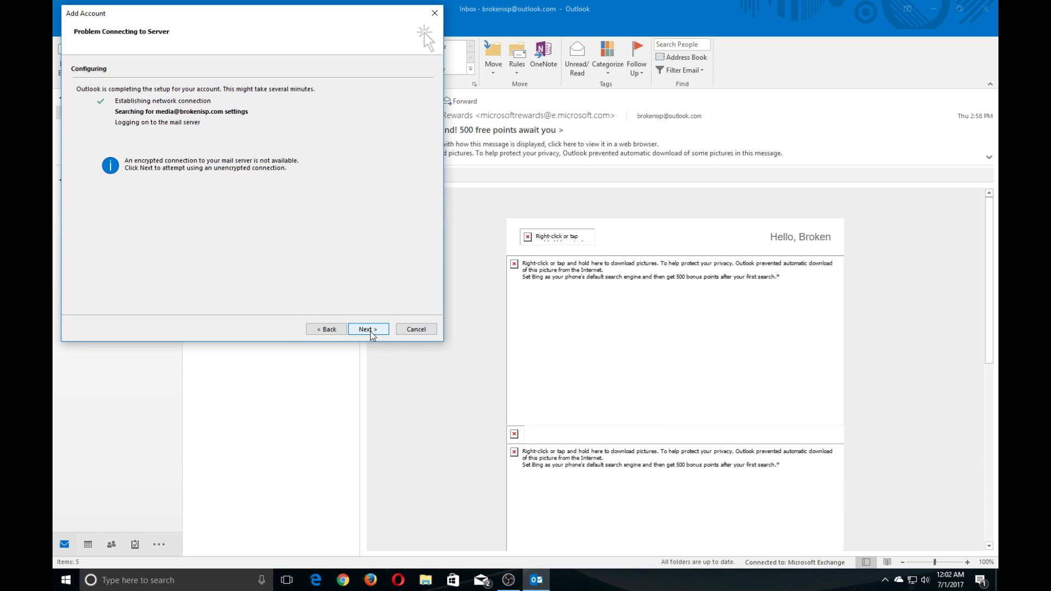
{"action": "left_click", "coordinate": [371, 333]}
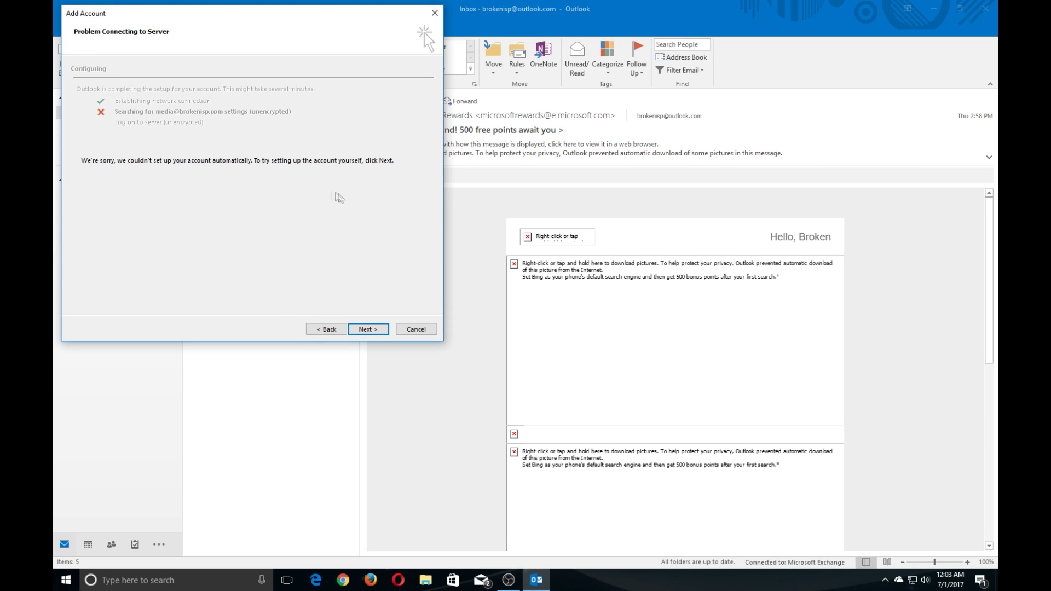
Move past the server connection failure to the Choose Your Account Type page.
{"action": "left_click", "coordinate": [364, 330]}
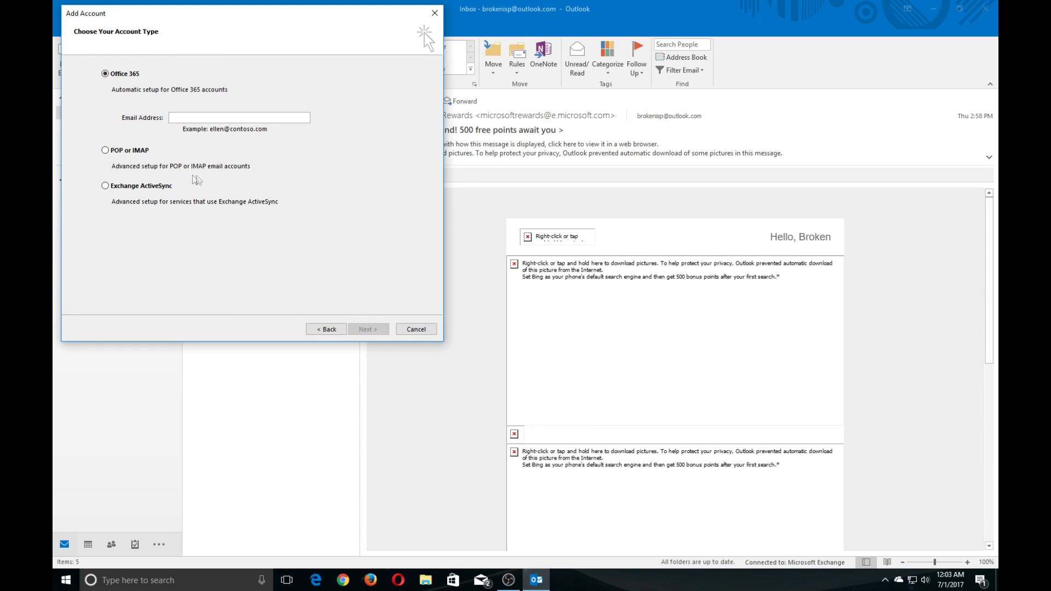
Choose POP or IMAP setup and select the incoming server name mail.brokenisp.com.
{"action": "left_click", "coordinate": [106, 151]}
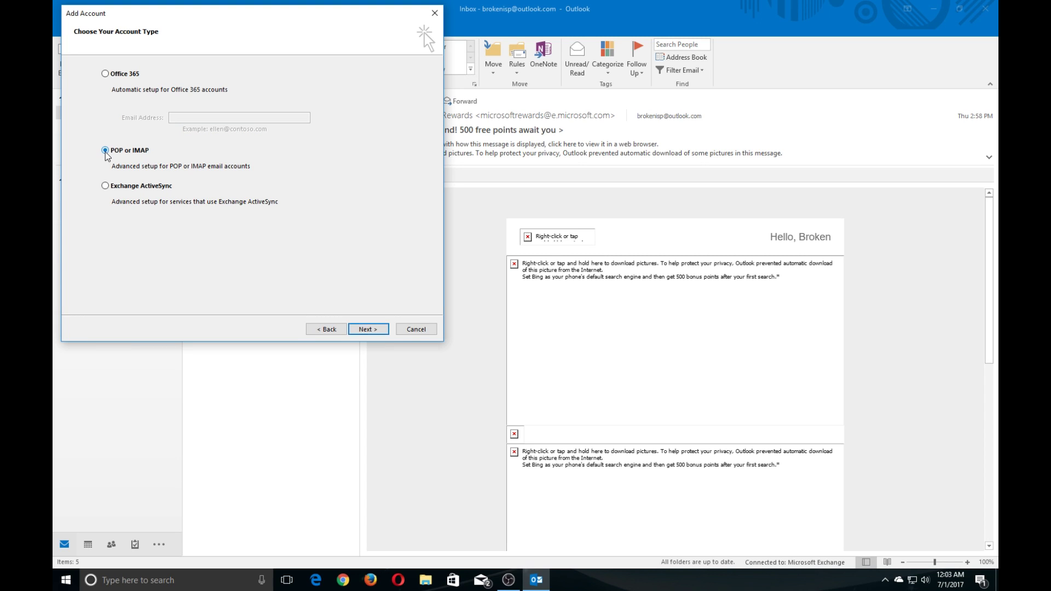
{"action": "left_click", "coordinate": [368, 329]}
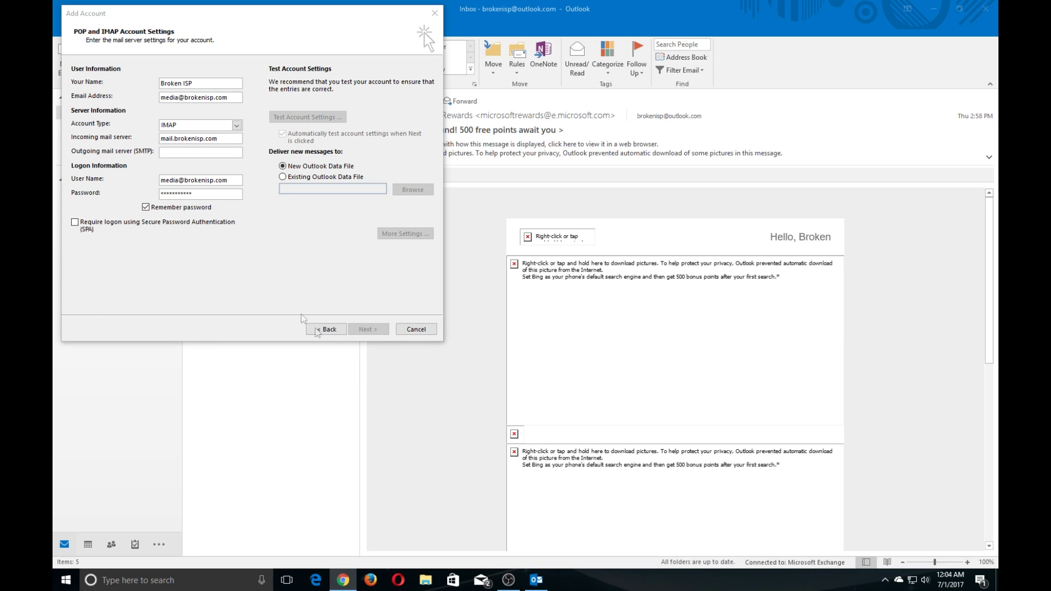
{"action": "double_click", "coordinate": [211, 140]}
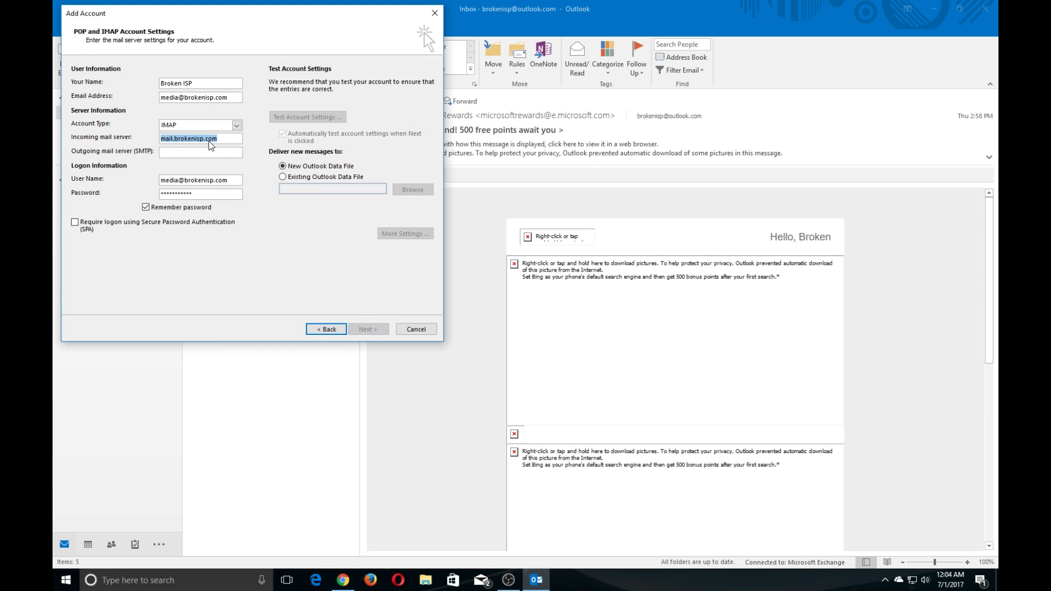
Paste the .prod.phx3.secureserver.net hostname into both the incoming and outgoing mail server fields.
{"action": "key", "text": "ctrl+v"}
{"action": "left_click", "coordinate": [204, 152]}
{"action": "key", "text": "ctrl+v"}
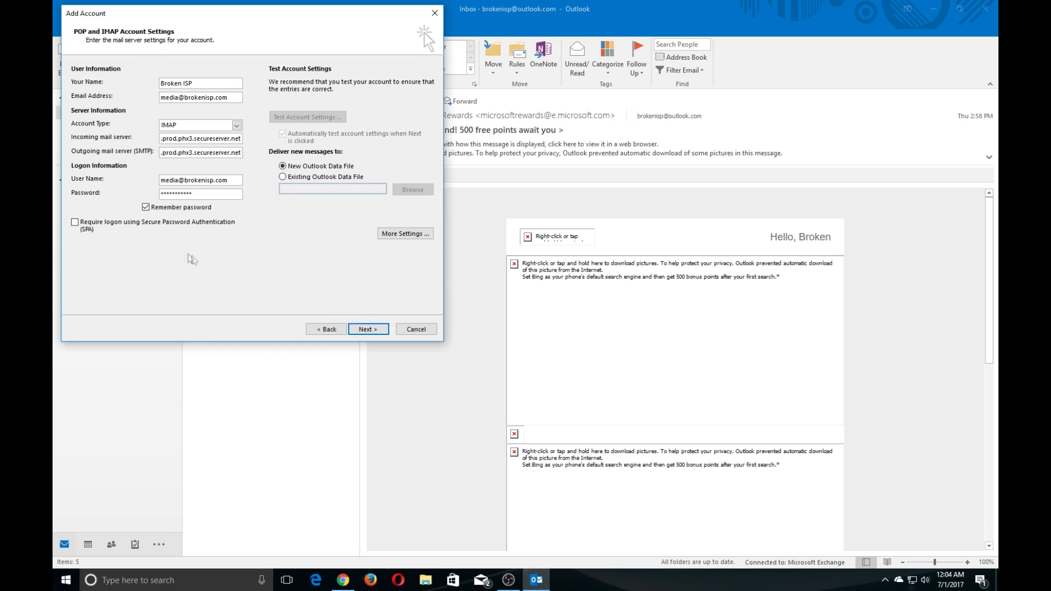
{"action": "left_click", "coordinate": [411, 234]}
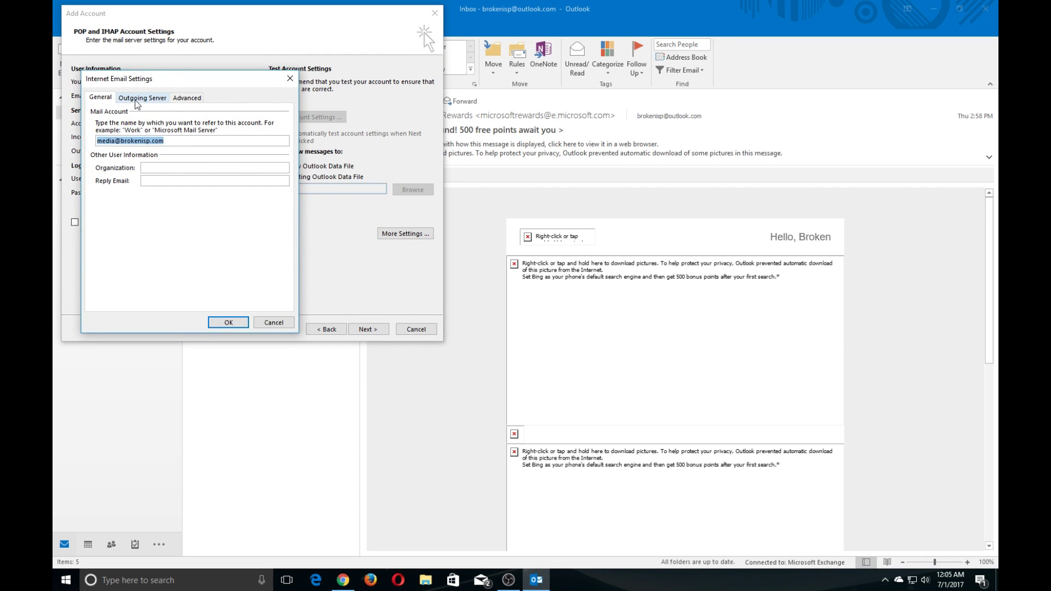
Require SMTP authentication, set SSL for incoming and outgoing servers, and change the SMTP port from 25 to 465.
{"action": "left_click", "coordinate": [137, 100]}
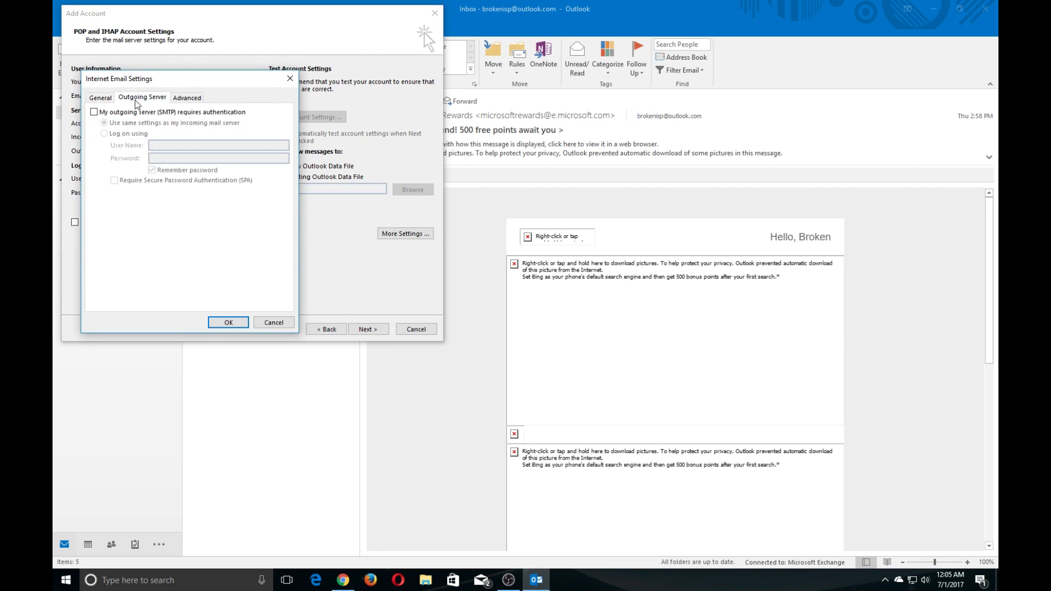
{"action": "left_click", "coordinate": [111, 113]}
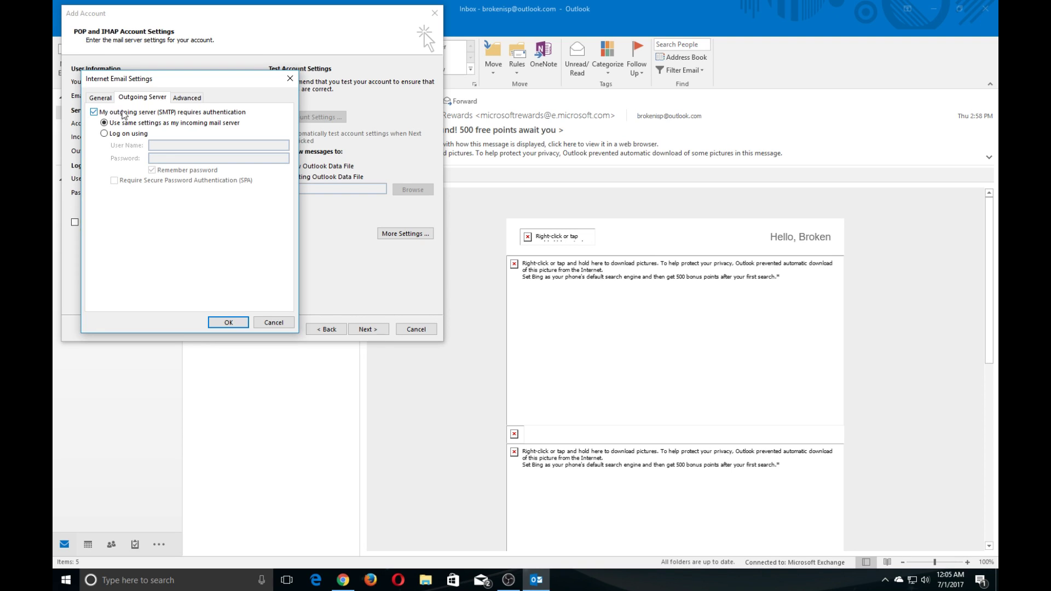
{"action": "left_click", "coordinate": [184, 101]}
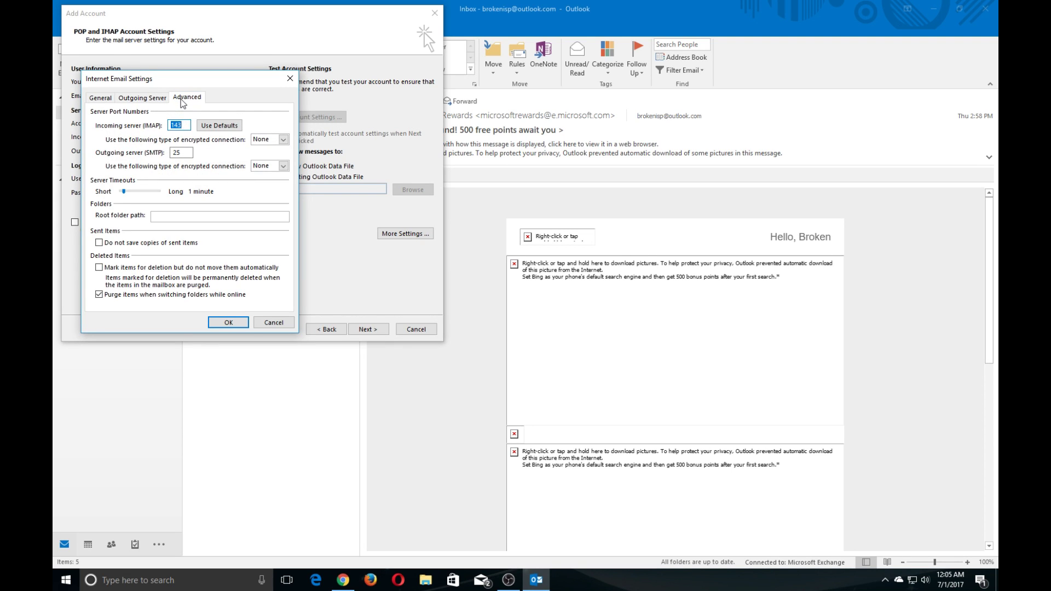
{"action": "left_click", "coordinate": [284, 139]}
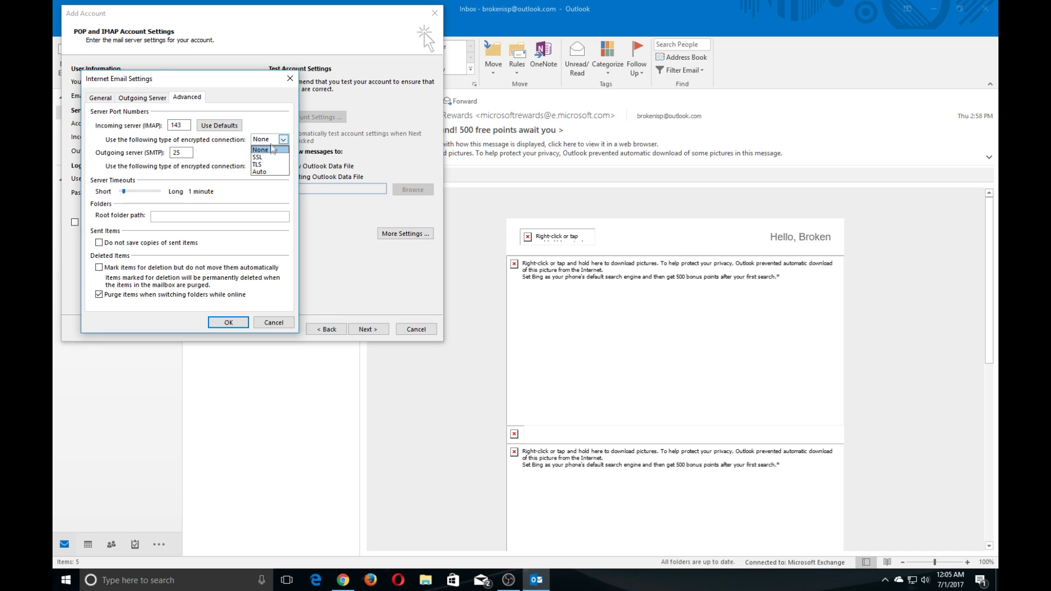
{"action": "left_click", "coordinate": [270, 157]}
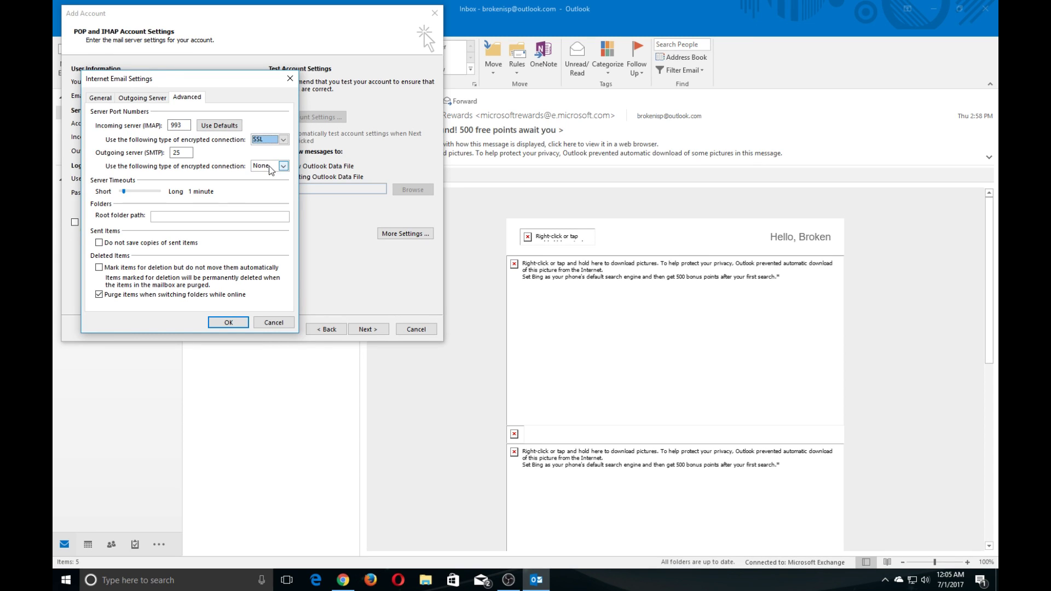
{"action": "left_click", "coordinate": [283, 166]}
{"action": "left_click", "coordinate": [271, 184]}
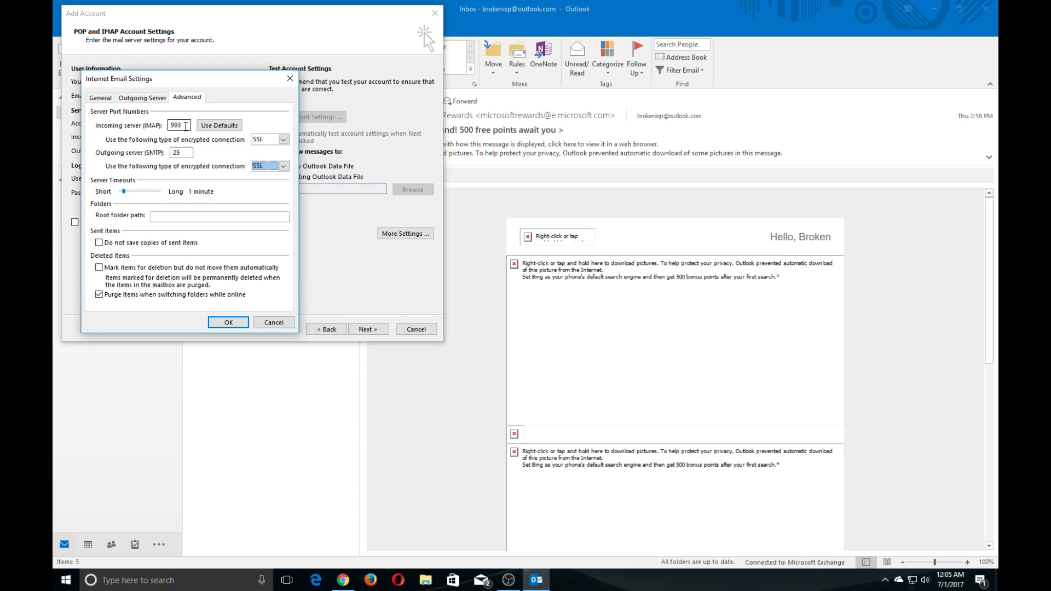
{"action": "double_click", "coordinate": [191, 151]}
{"action": "type", "text": "465"}
{"action": "left_click", "coordinate": [225, 322]}
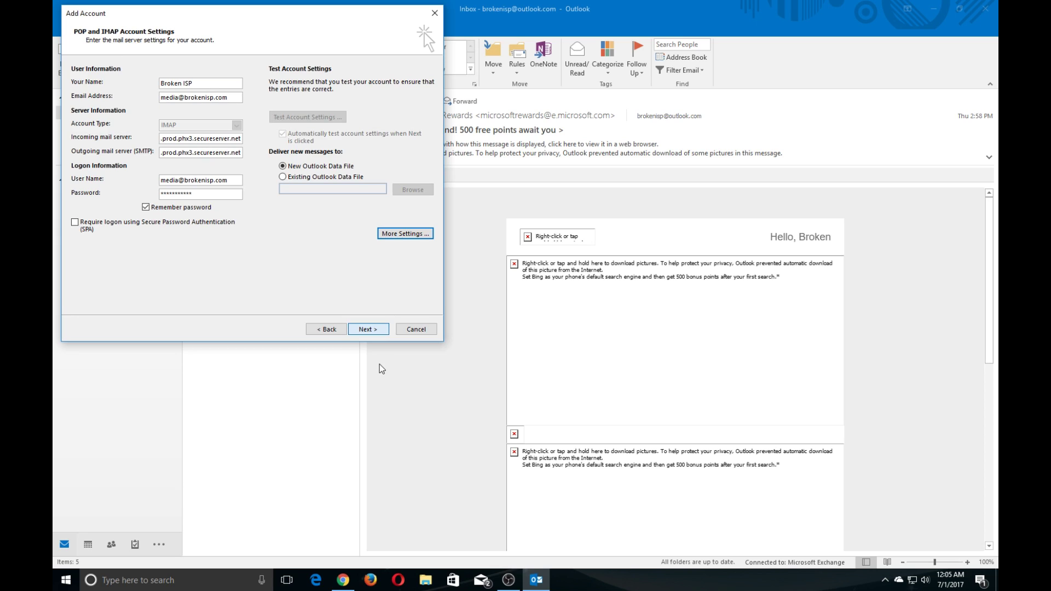
Run the account settings test, which passes IMAP login and the test message, and close the results.
{"action": "left_click", "coordinate": [373, 331]}
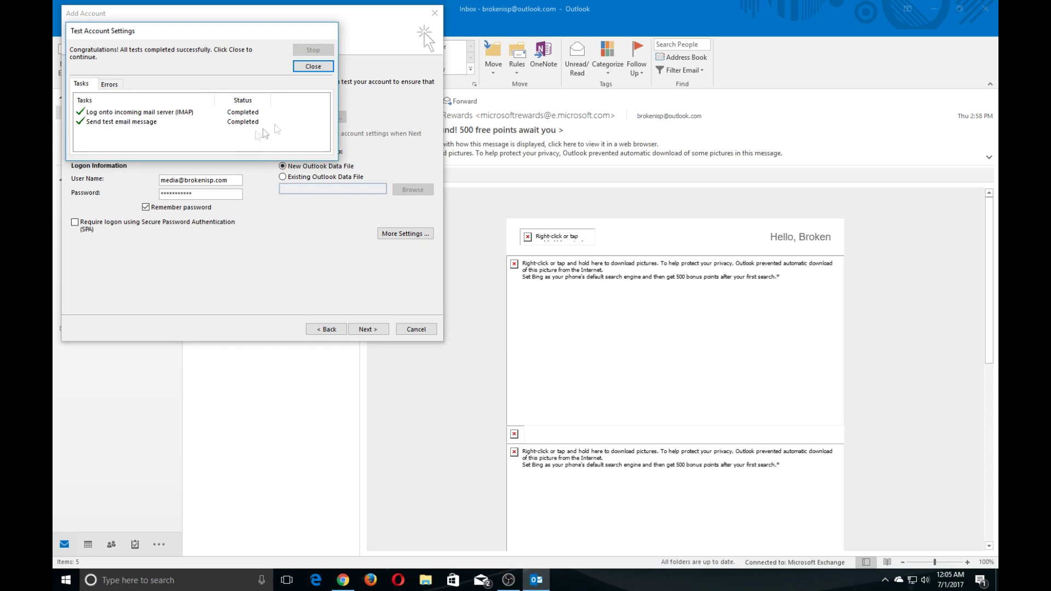
{"action": "left_click", "coordinate": [313, 66]}
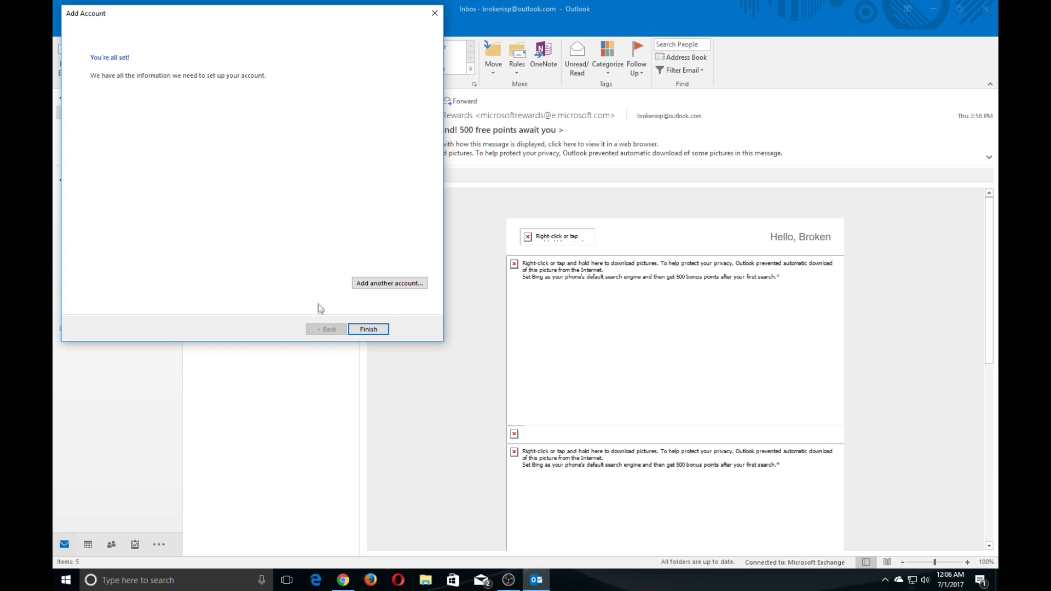
Finish the wizard and open the Microsoft Outlook Test Message in the new IMAP account's Inbox.
{"action": "left_click", "coordinate": [368, 329]}
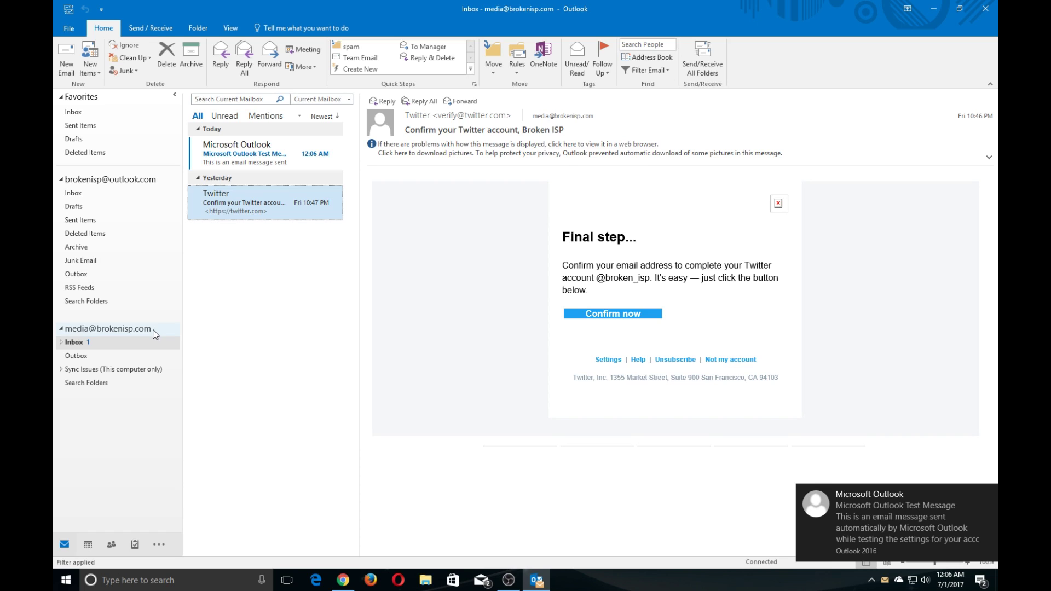
{"action": "left_click", "coordinate": [241, 155]}
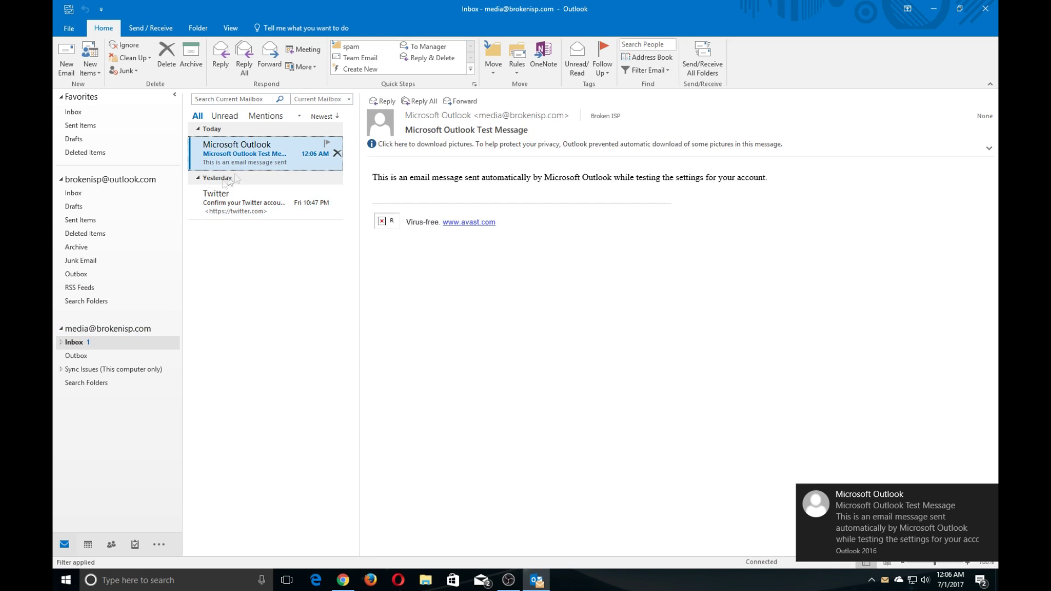